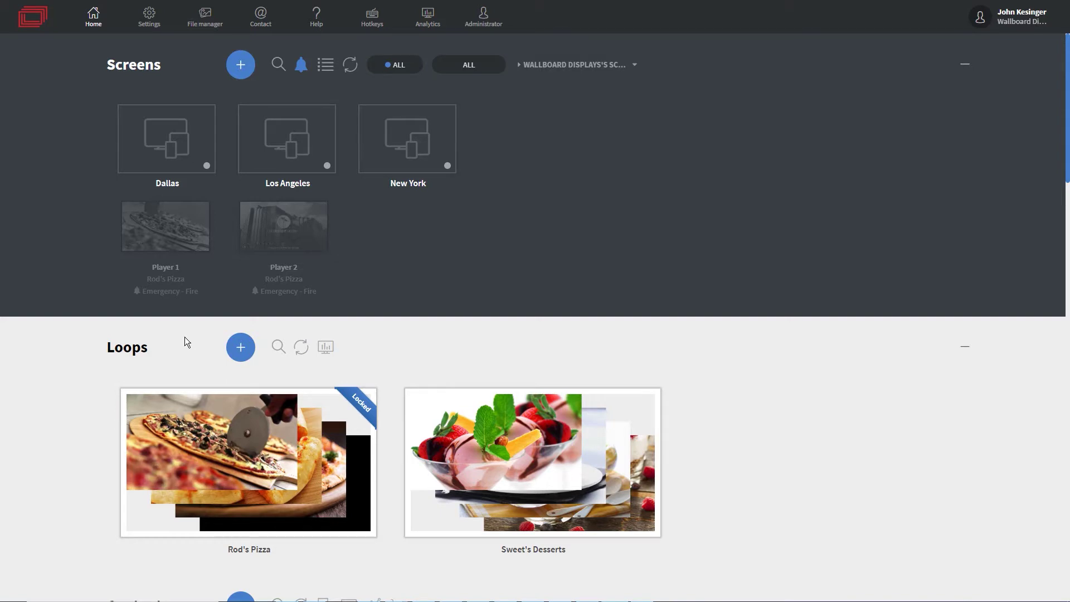
- Duplicate the Burger Menu content and open the new Burger Menu-copy card in the editor
scroll(190, 346, "down", 10)
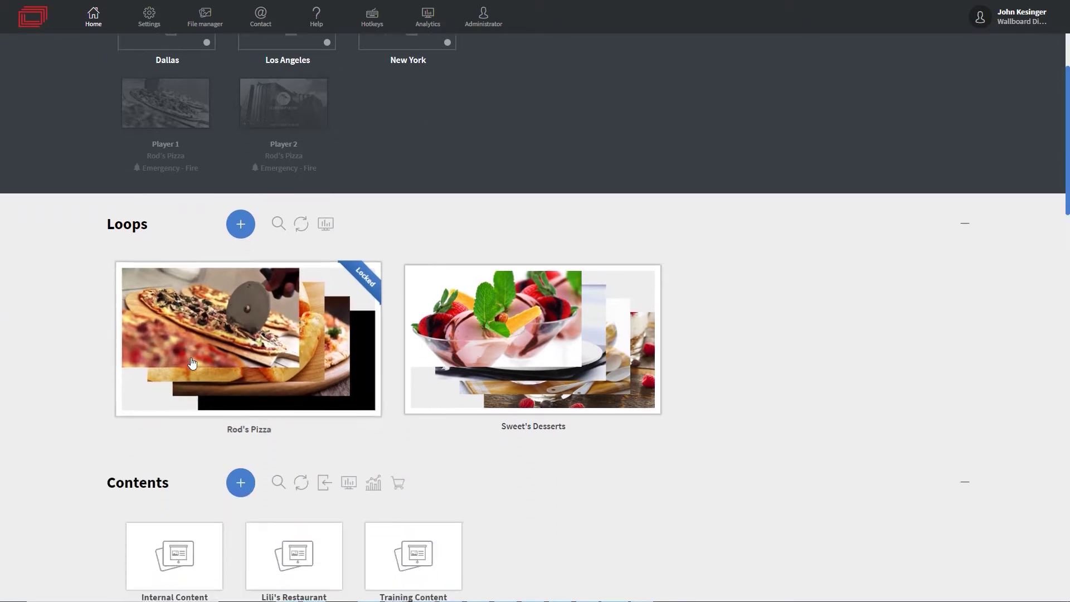
scroll(193, 363, "down", 3)
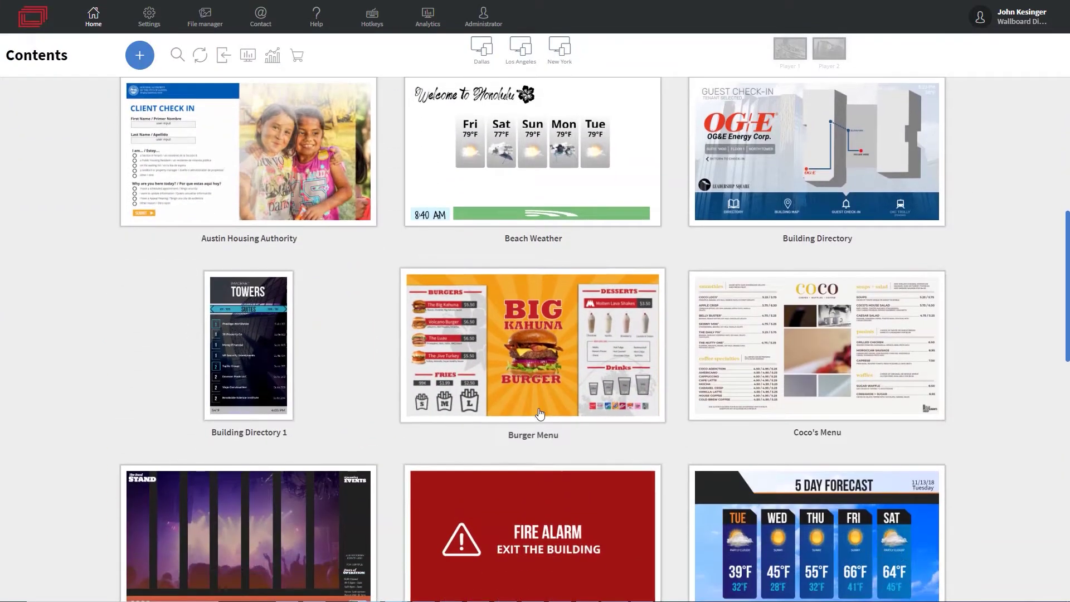
left_click(533, 365)
right_click(533, 364)
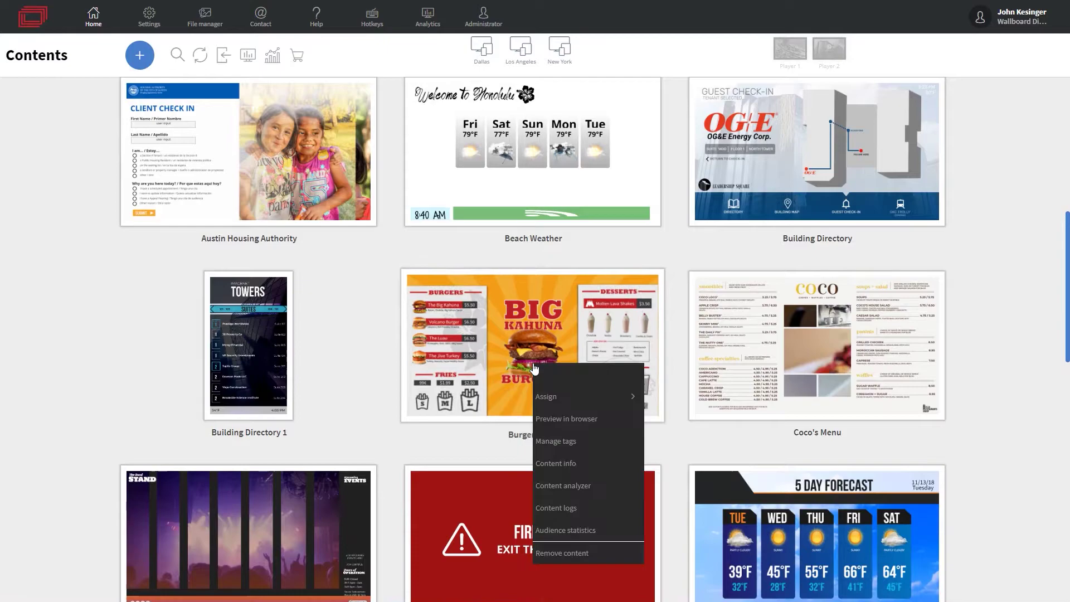
mouse_move(536, 372)
left_click(710, 441)
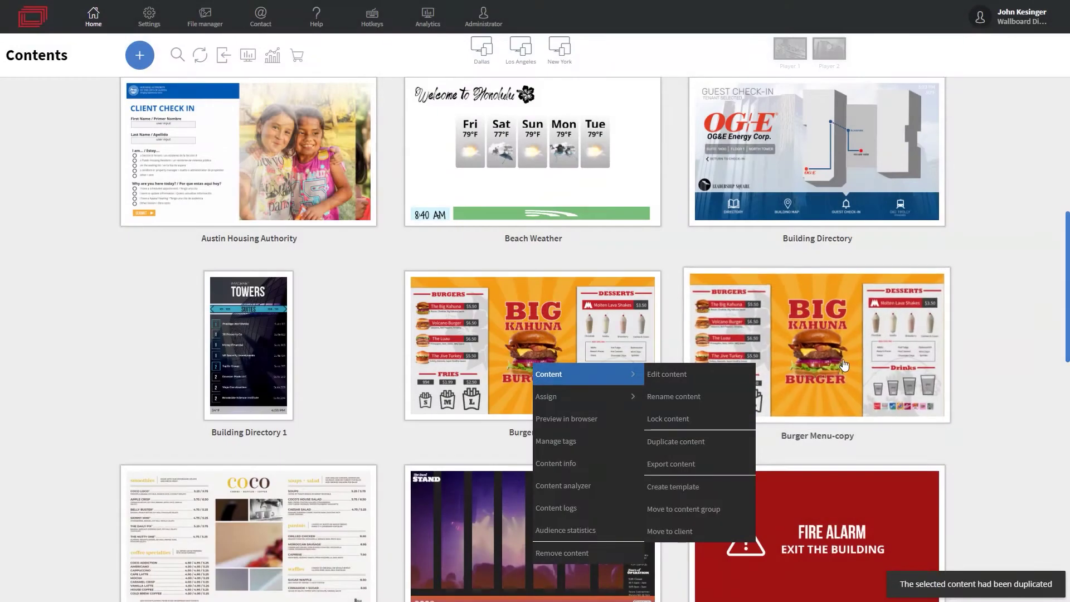
left_click(818, 318)
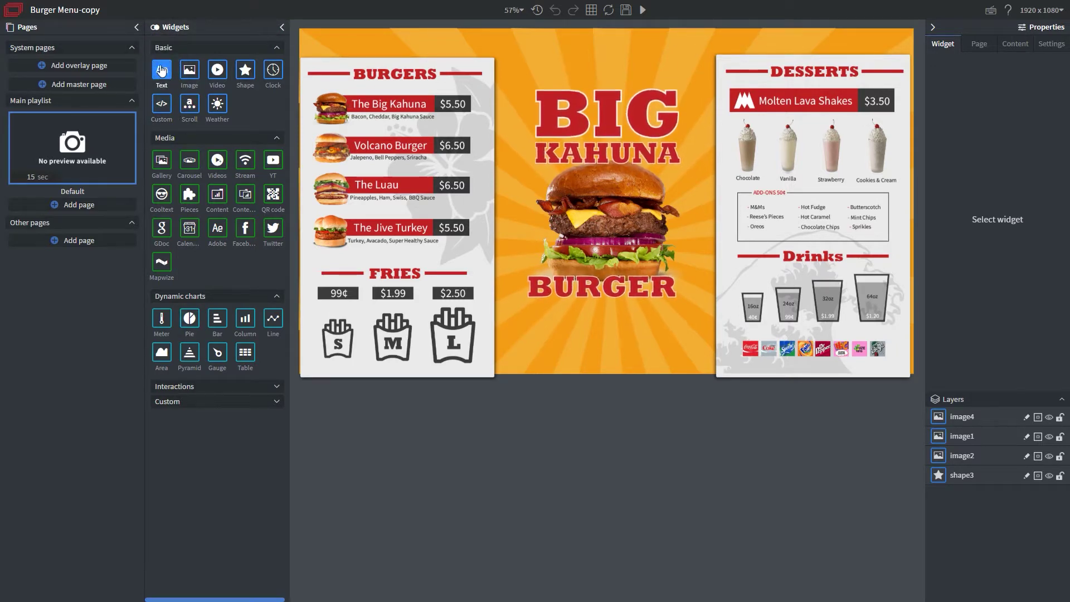
- Drop a Text widget below the BURGER title and enter 'Ask about our specials!' as its wording
left_click_drag(162, 71, 598, 324)
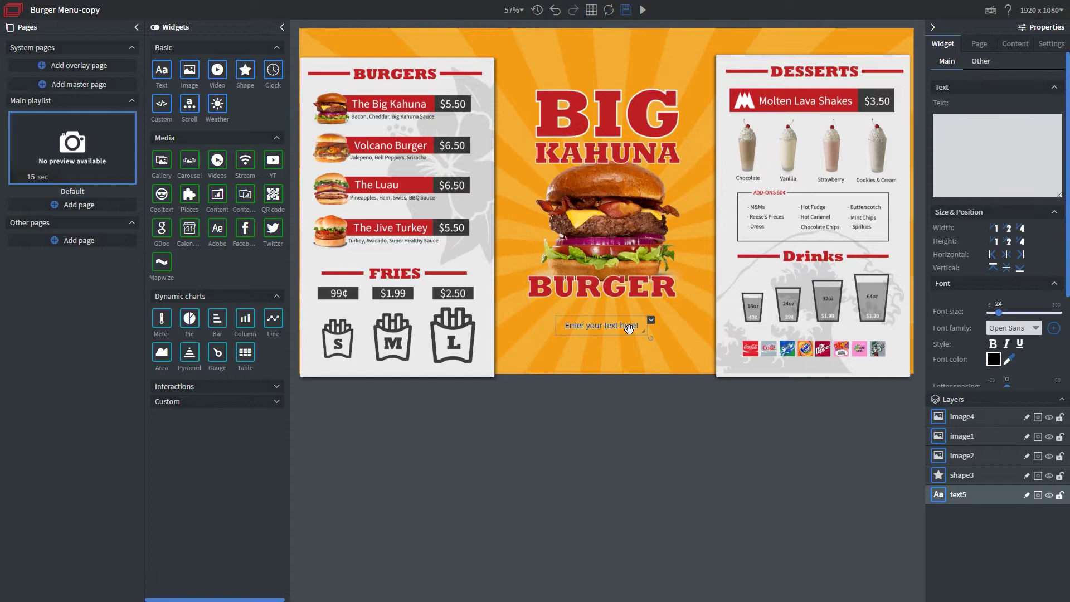
left_click(965, 144)
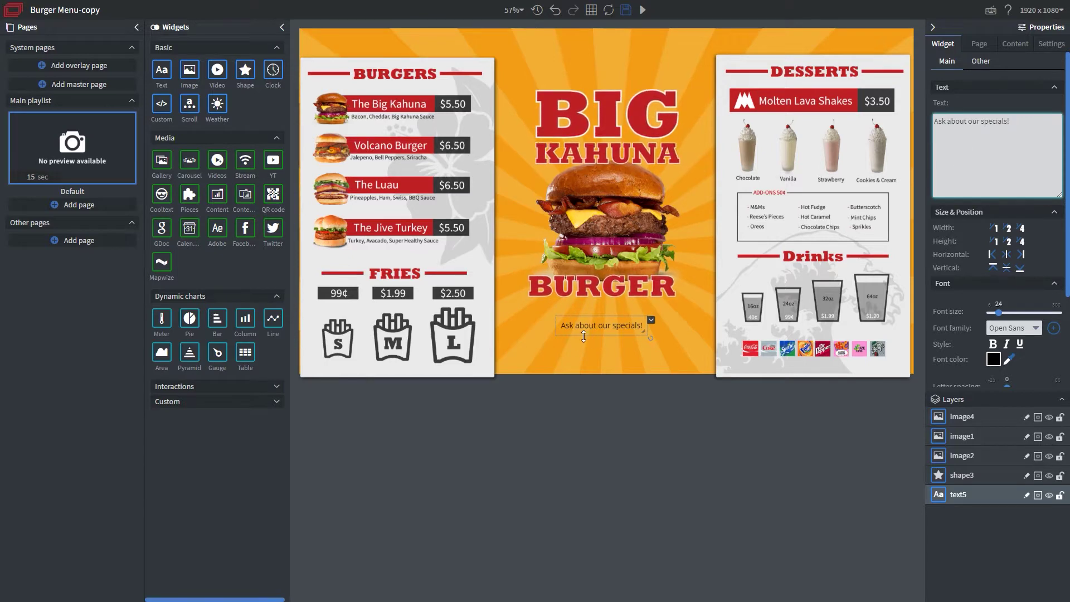
- Align the specials text top and centre, enlarge its box and set font size 54
mouse_move(609, 327)
left_mouse_down()
mouse_move(603, 339)
mouse_move(614, 332)
mouse_move(681, 361)
mouse_move(658, 340)
mouse_move(675, 340)
mouse_move(623, 329)
left_mouse_up()
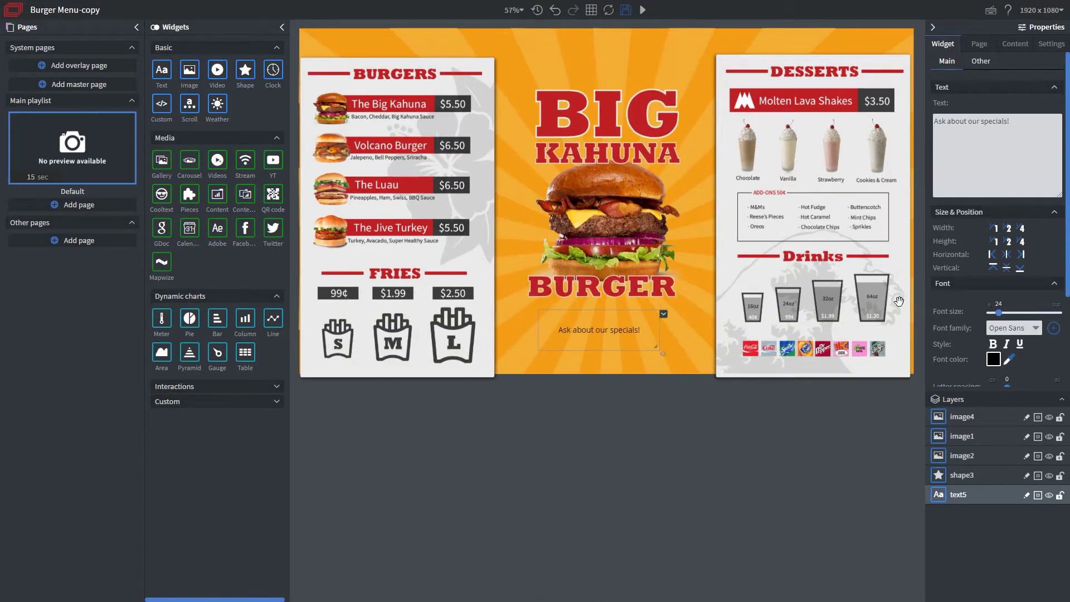
left_click(993, 270)
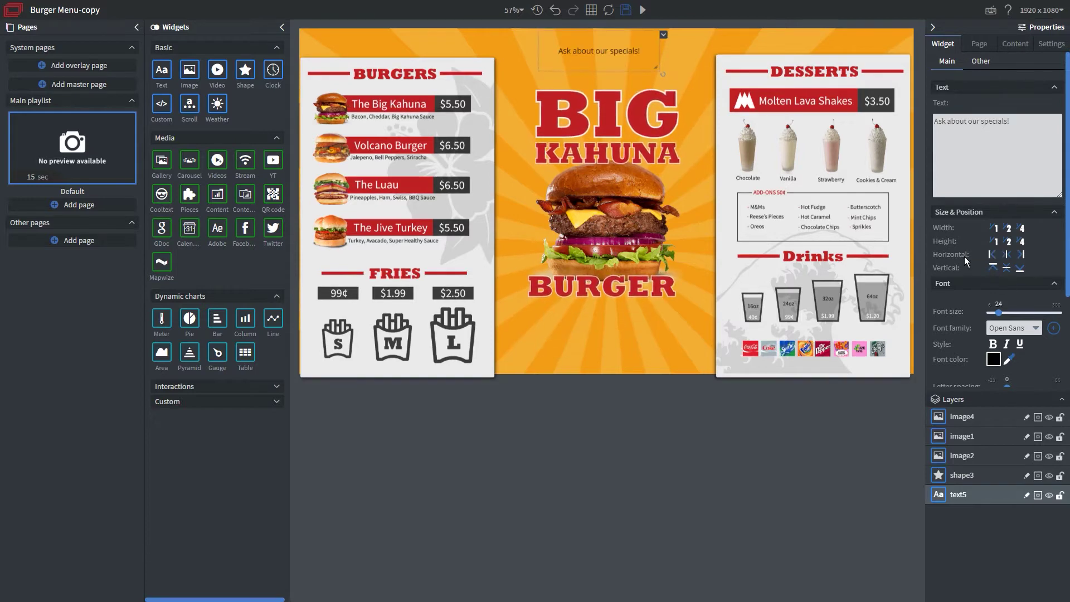
left_click(1005, 255)
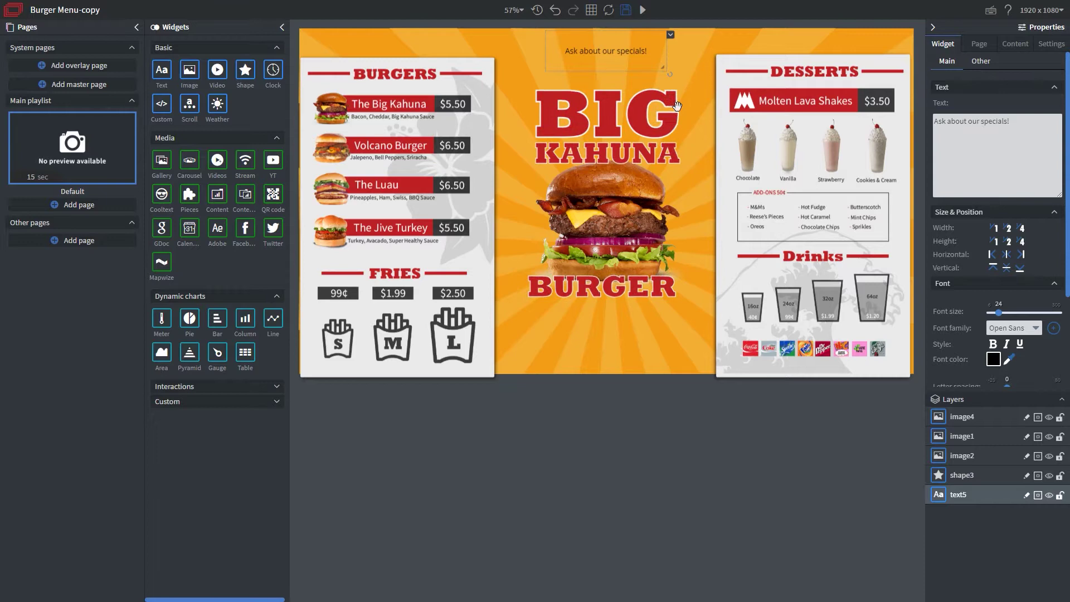
left_click_drag(666, 71, 675, 77)
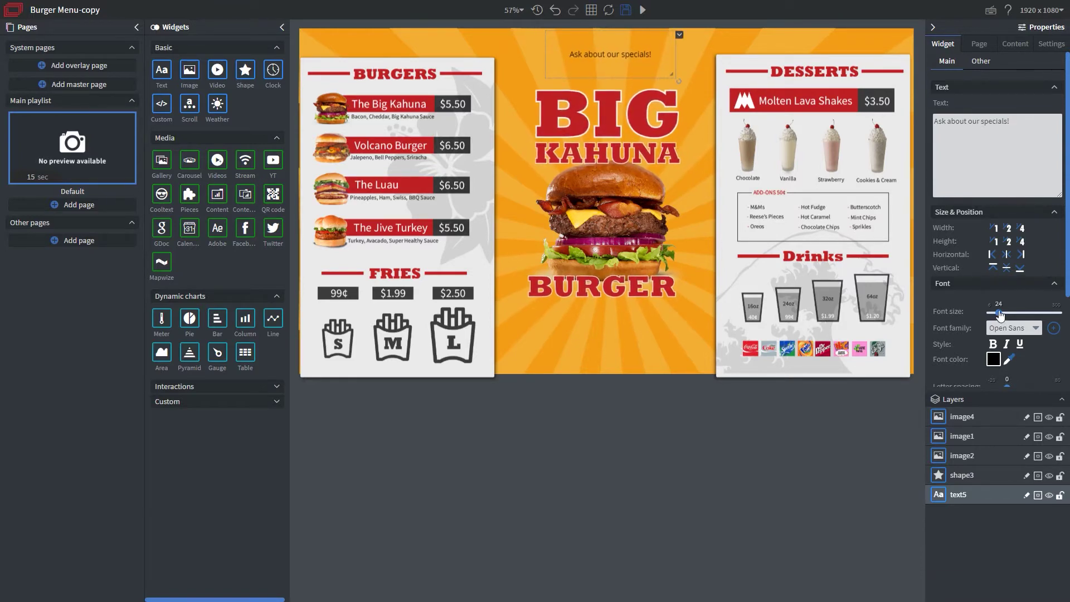
left_click_drag(1000, 316, 1007, 317)
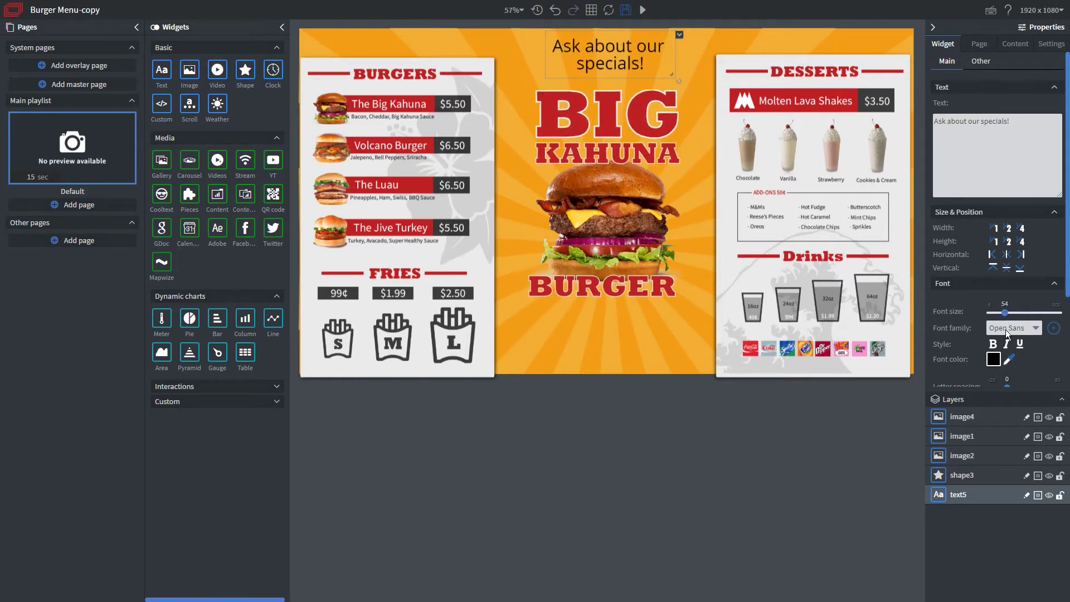
- Set the specials text's font family to the custom AYearWithoutRain font
left_click(1035, 328)
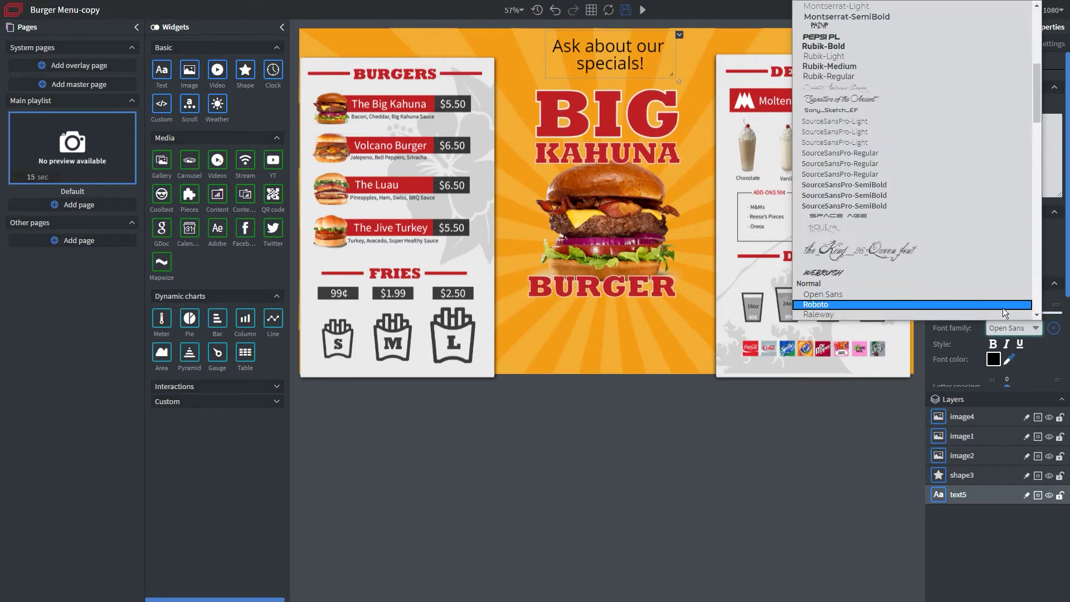
left_click_drag(1039, 112, 1034, 47)
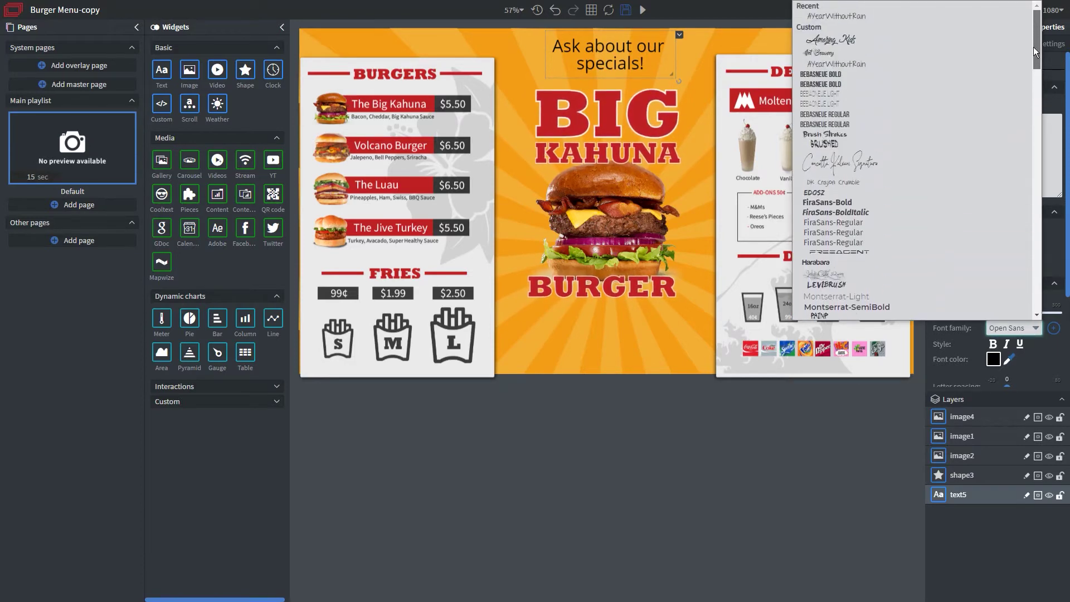
left_click(869, 16)
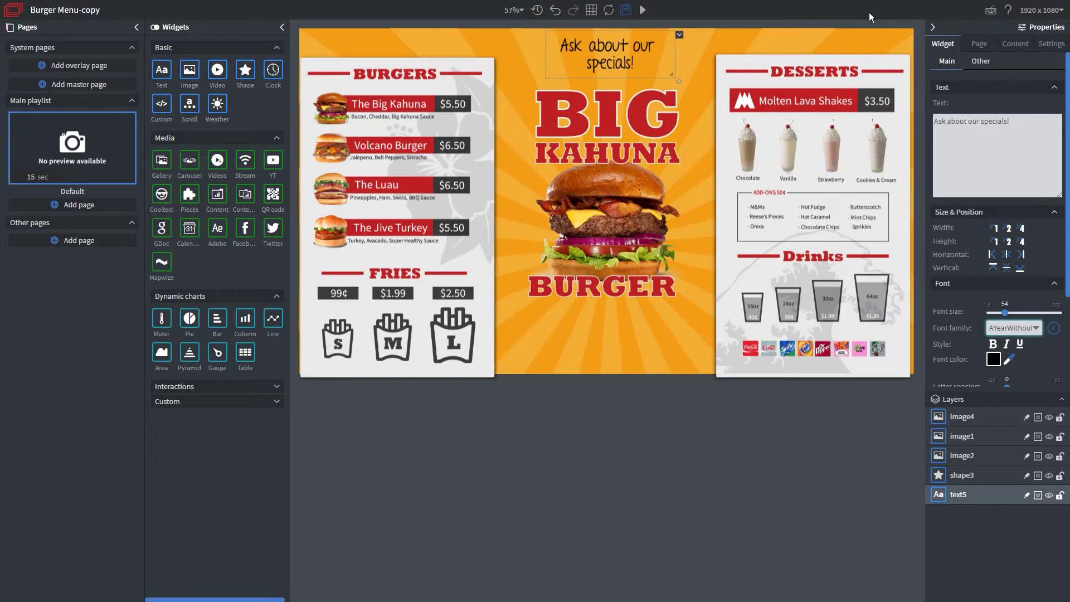
left_click(1054, 330)
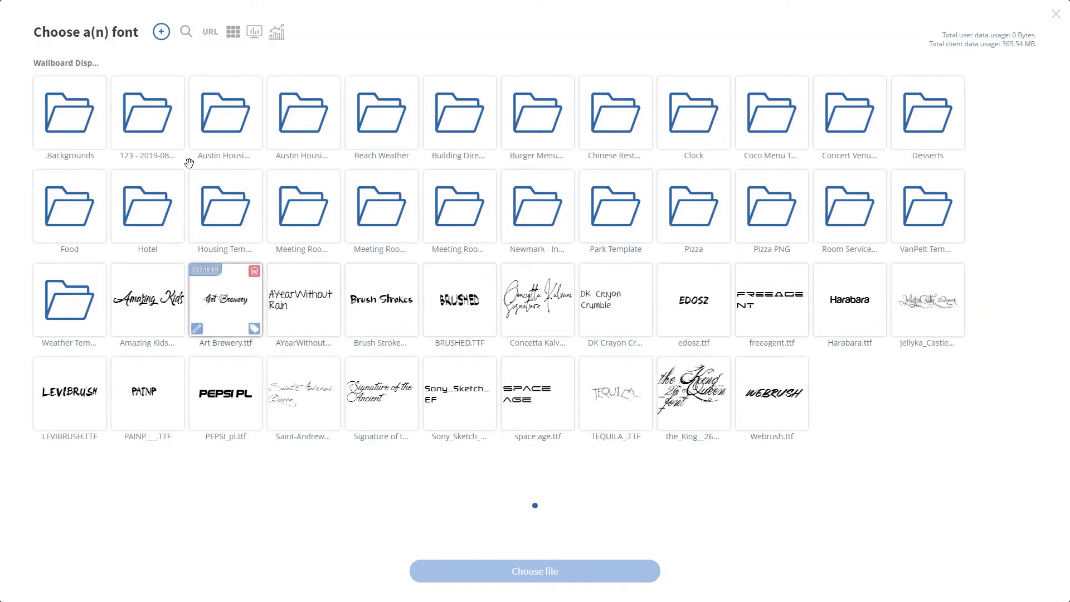
left_click(161, 31)
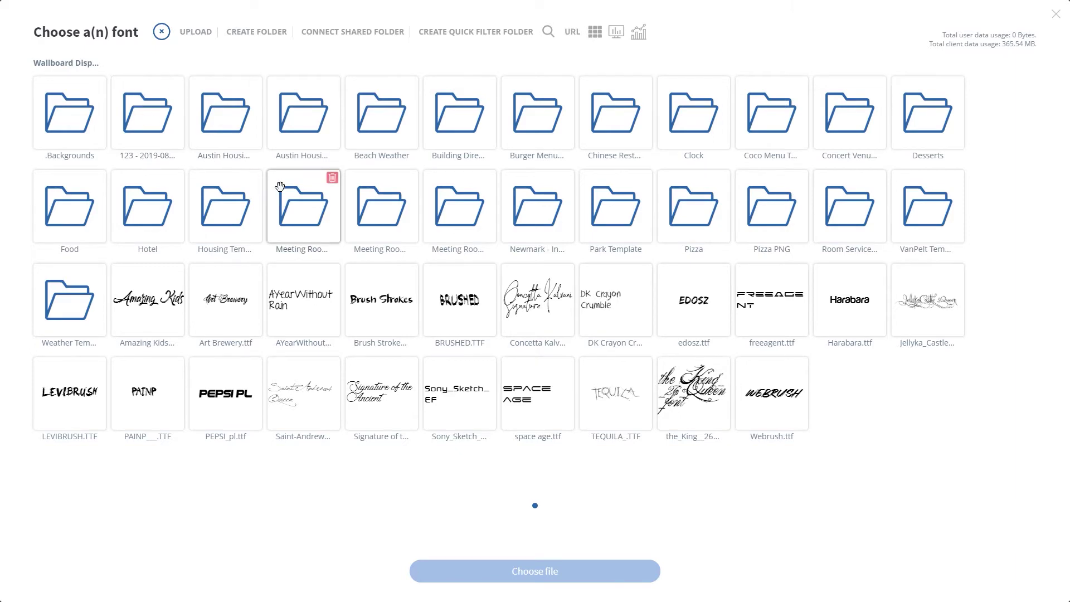
left_click(1055, 14)
- Make the specials text bold and underlined
scroll(996, 310, "down", 3)
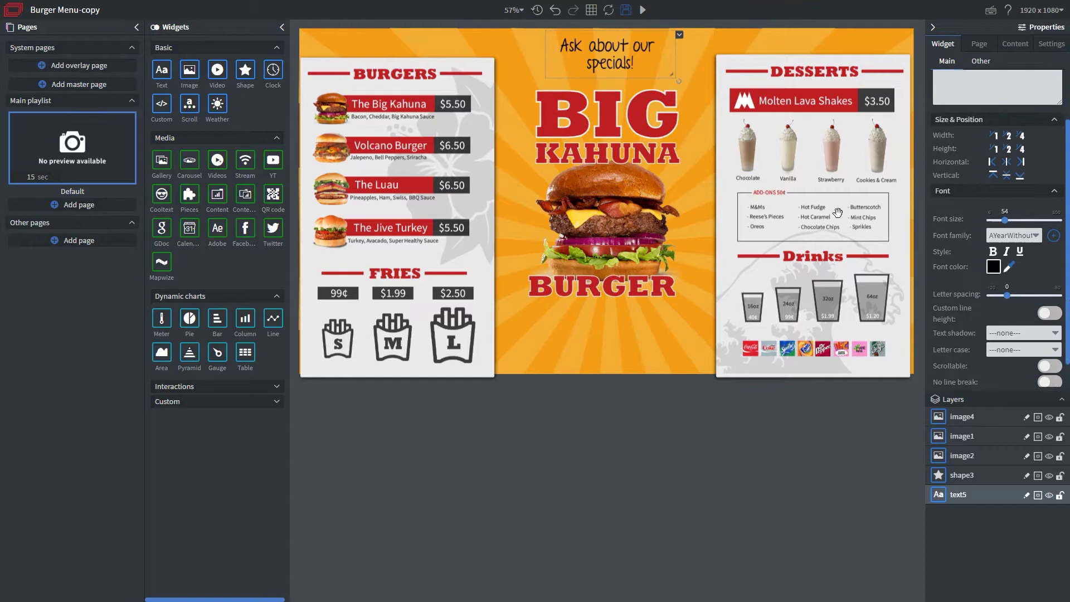
left_click(993, 233)
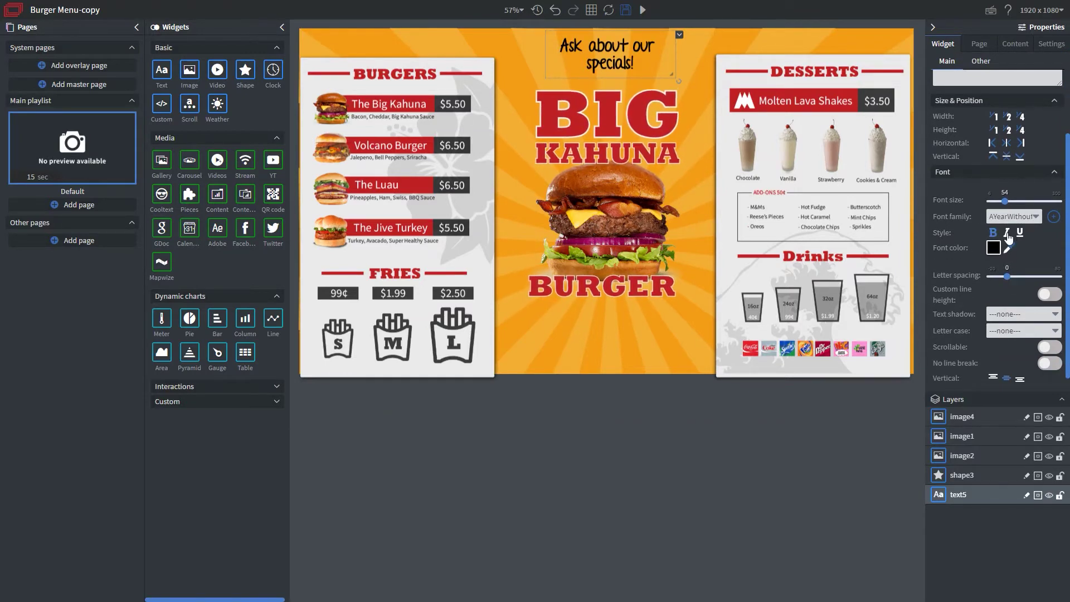
left_click(1019, 233)
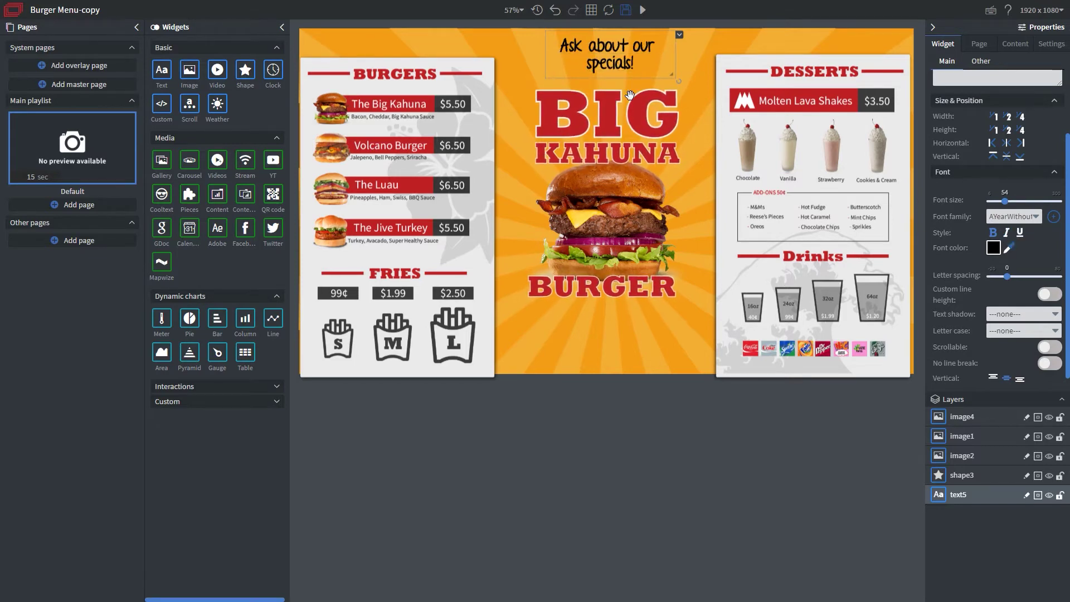
- Colour the specials text with the red sampled from the BIG headline
left_click(993, 247)
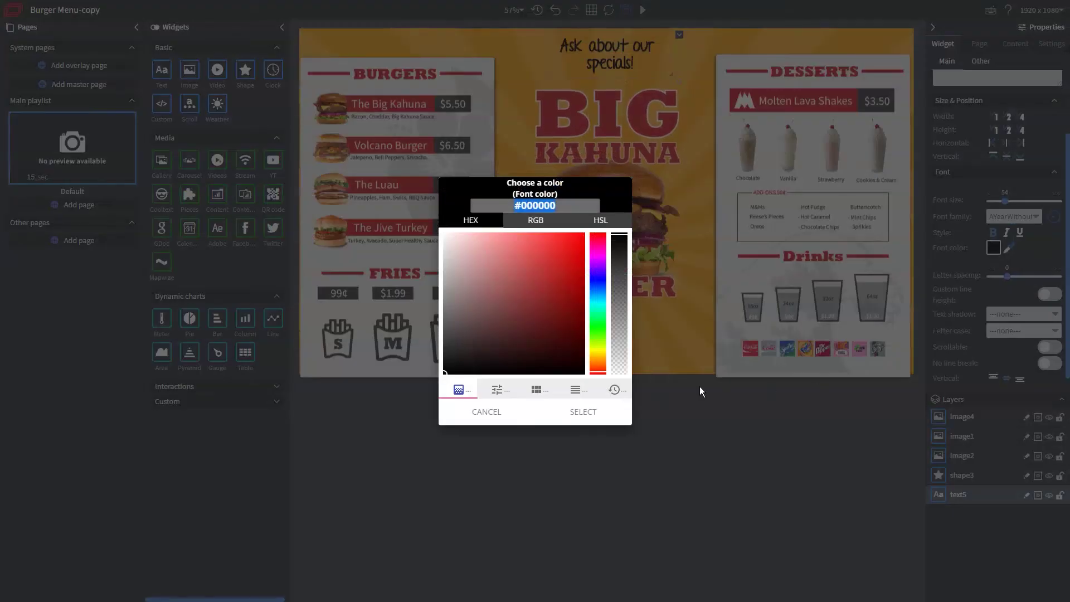
left_click(615, 390)
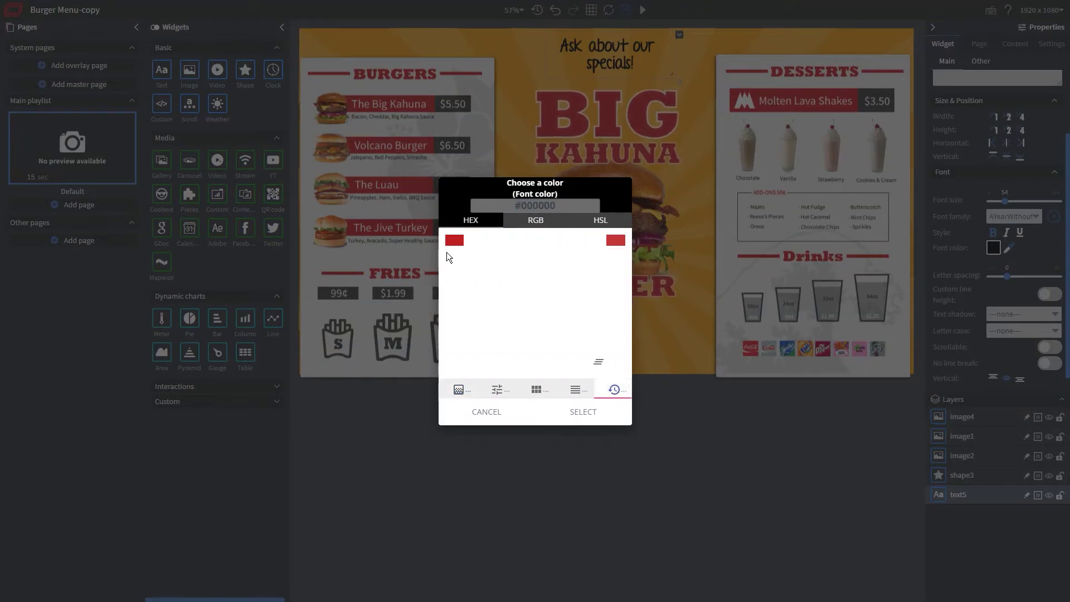
left_click(458, 389)
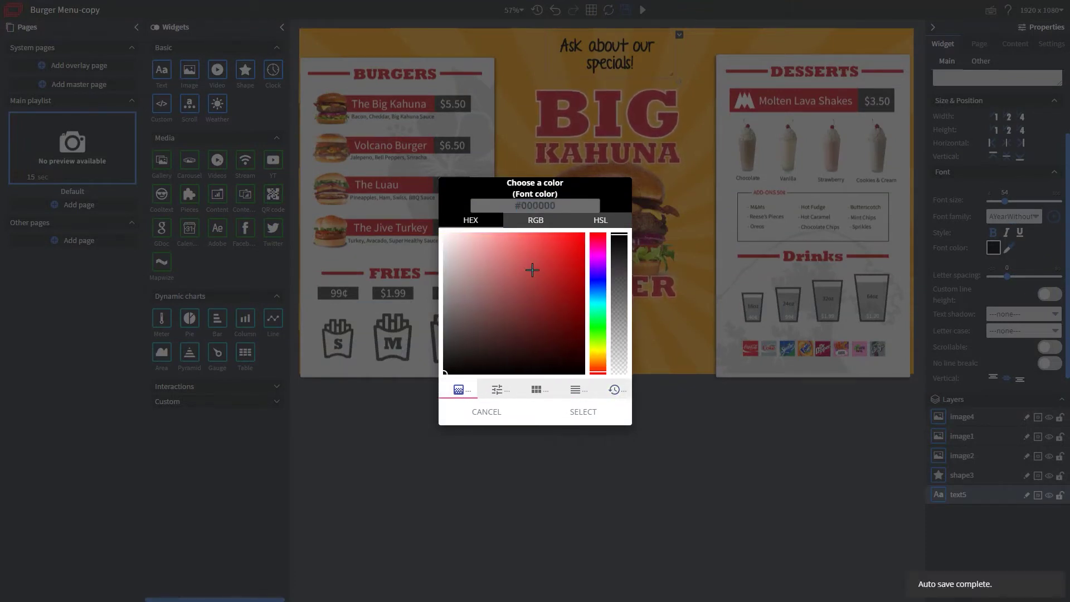
mouse_move(530, 334)
left_mouse_down()
mouse_move(494, 329)
mouse_move(568, 317)
mouse_move(557, 259)
left_mouse_up()
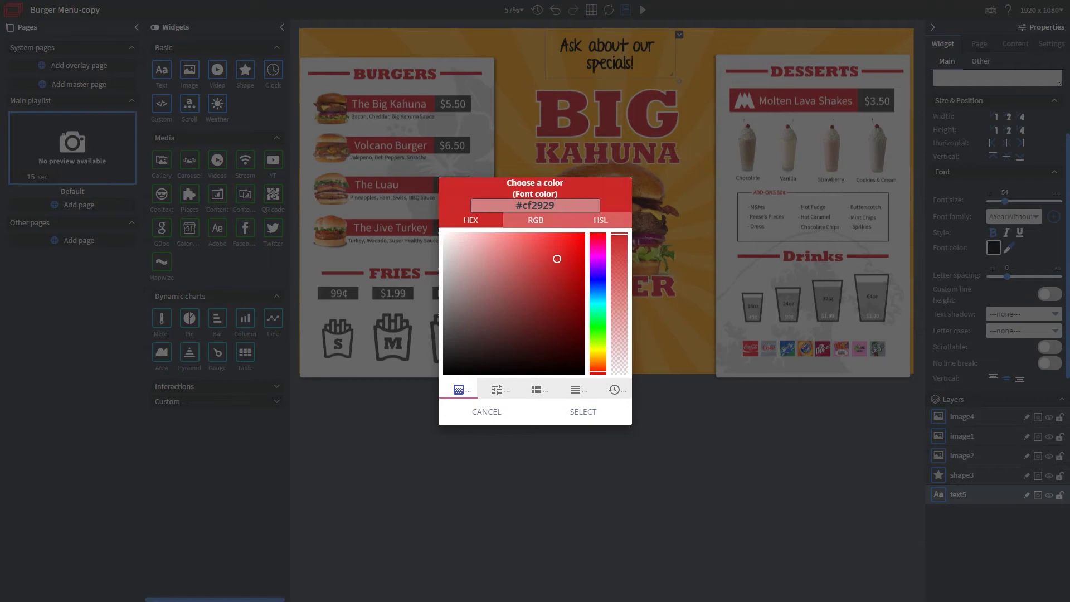
left_click(494, 413)
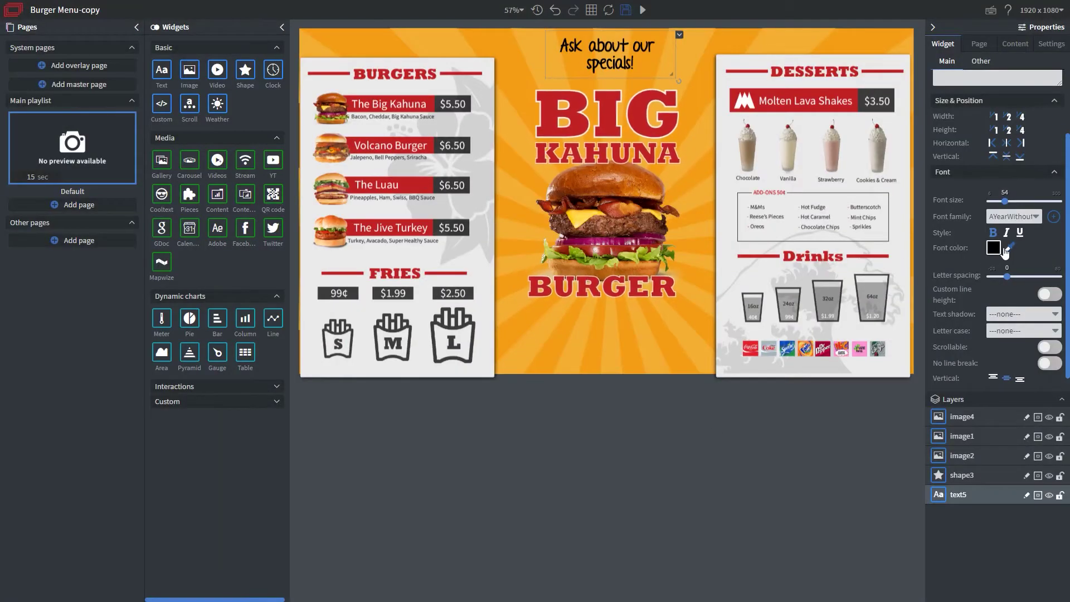
left_click(1010, 252)
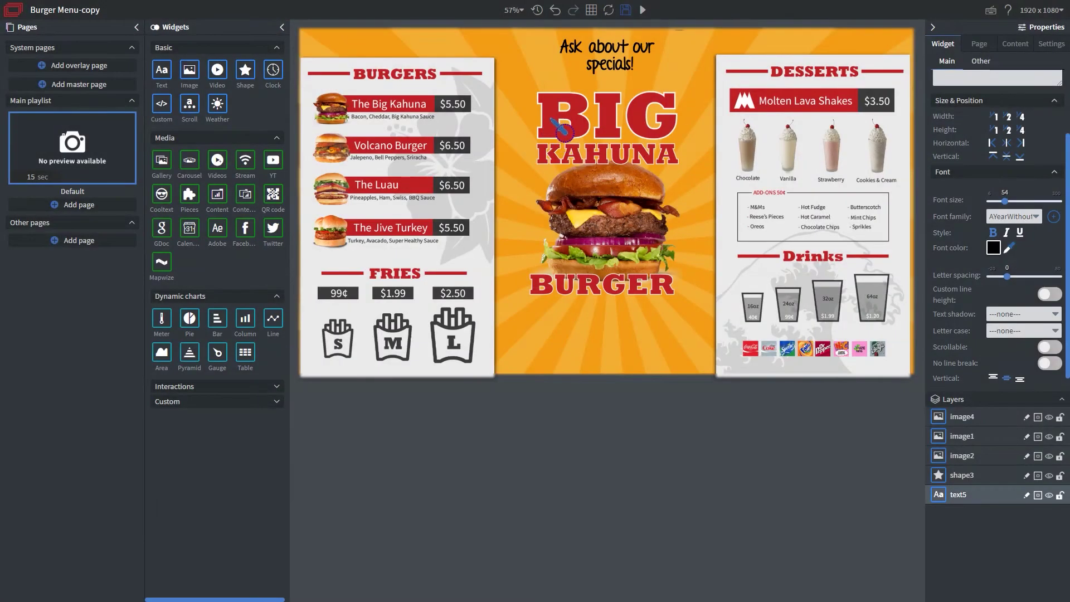
left_click(563, 131)
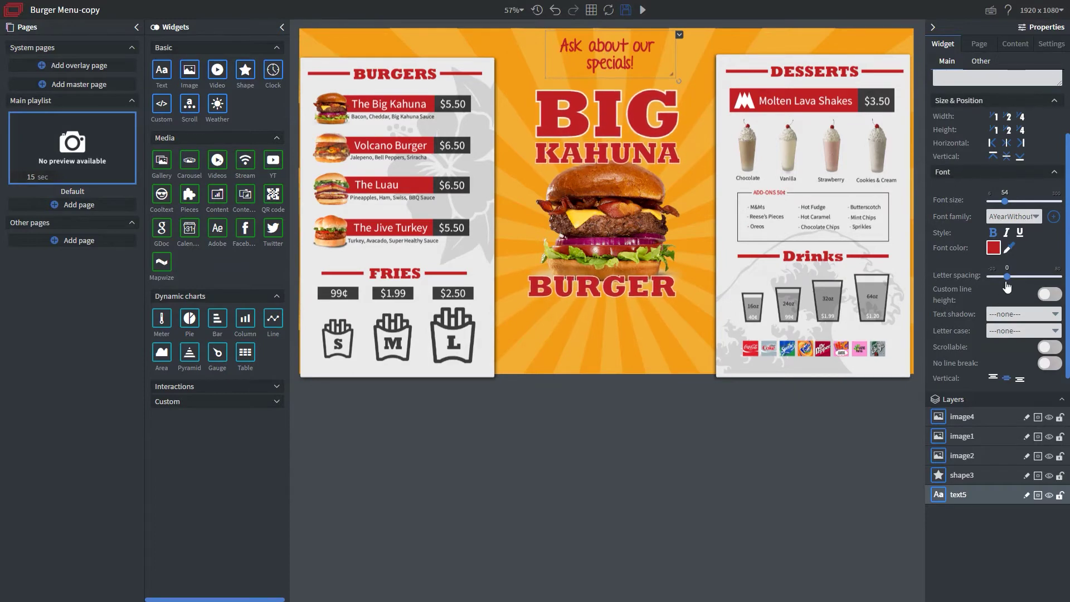
- Set letter spacing to 4 and apply a light 'sharp' text shadow to the specials text
left_click_drag(1006, 276, 1011, 282)
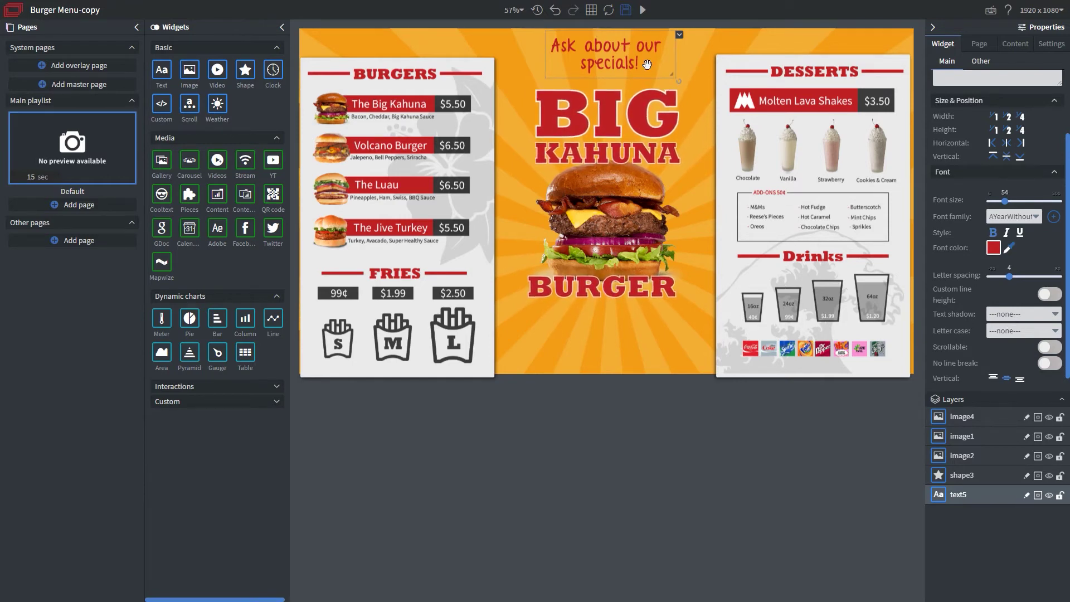
left_click(1023, 314)
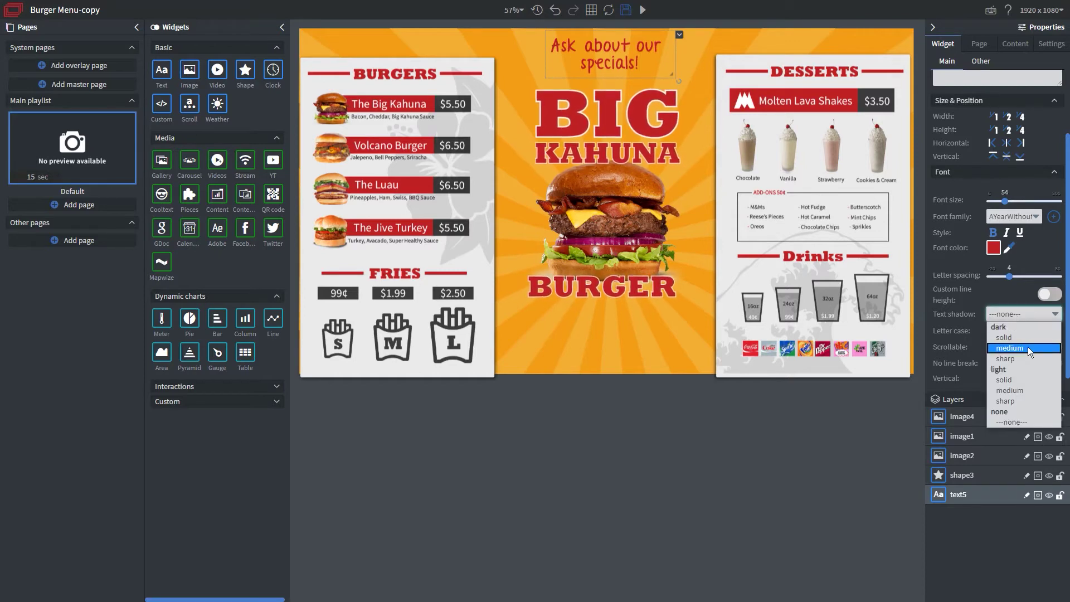
left_click(1012, 401)
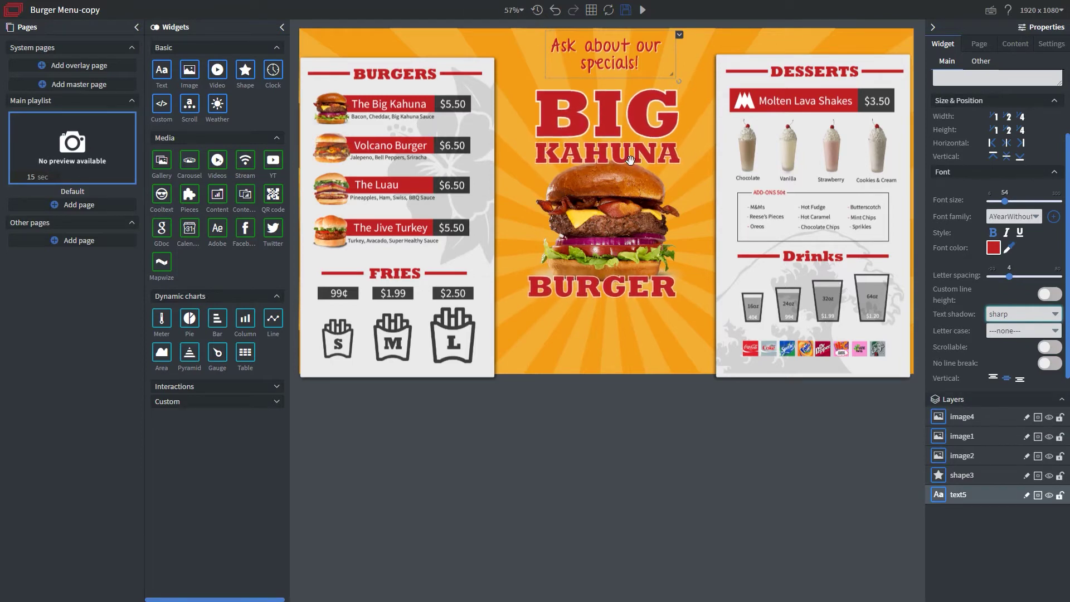
scroll(947, 310, "down", 1)
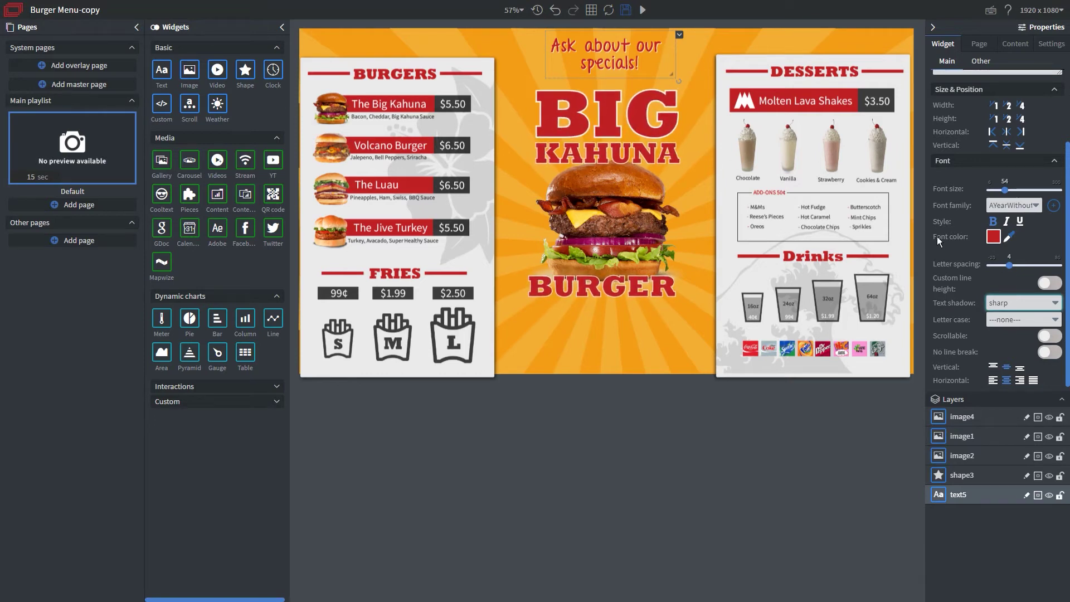
- Set the specials text's Repeat anim to 'pulse' in the Other settings
scroll(948, 223, "up", 5)
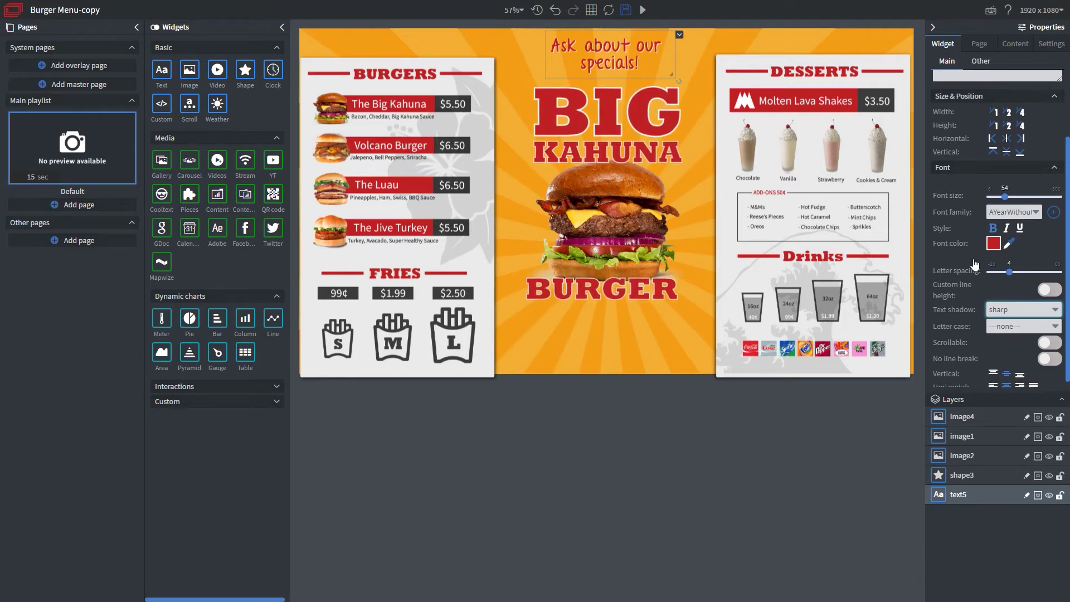
left_click(981, 62)
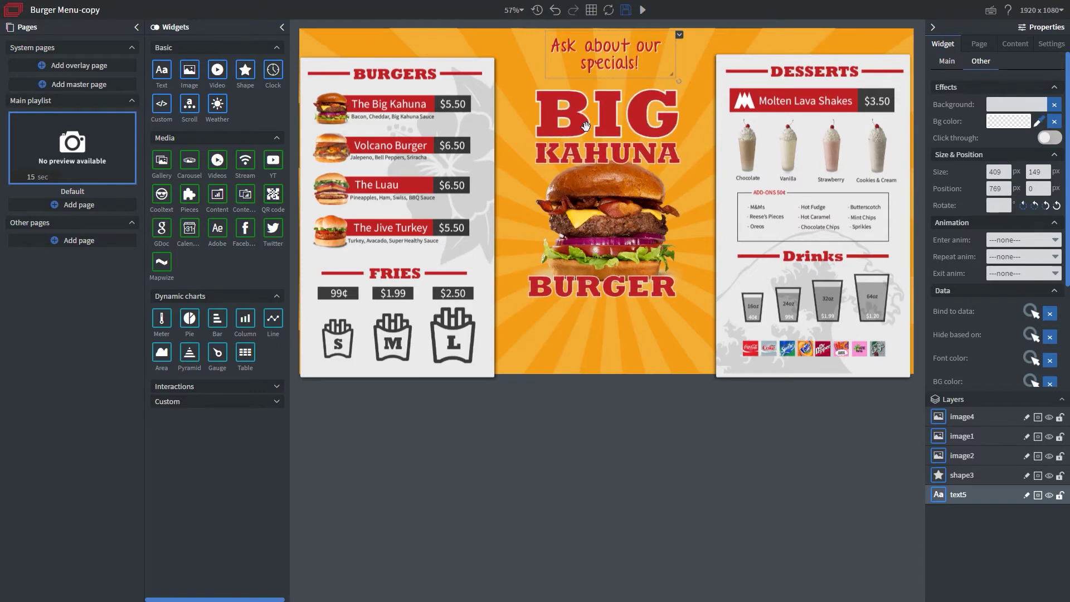
left_click(1006, 258)
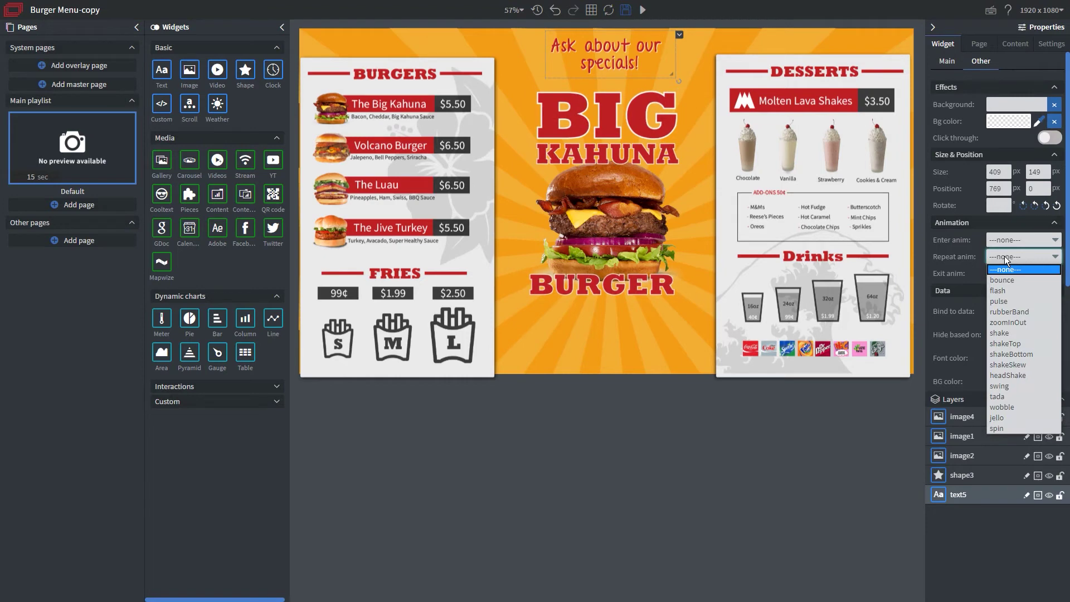
left_click(1001, 301)
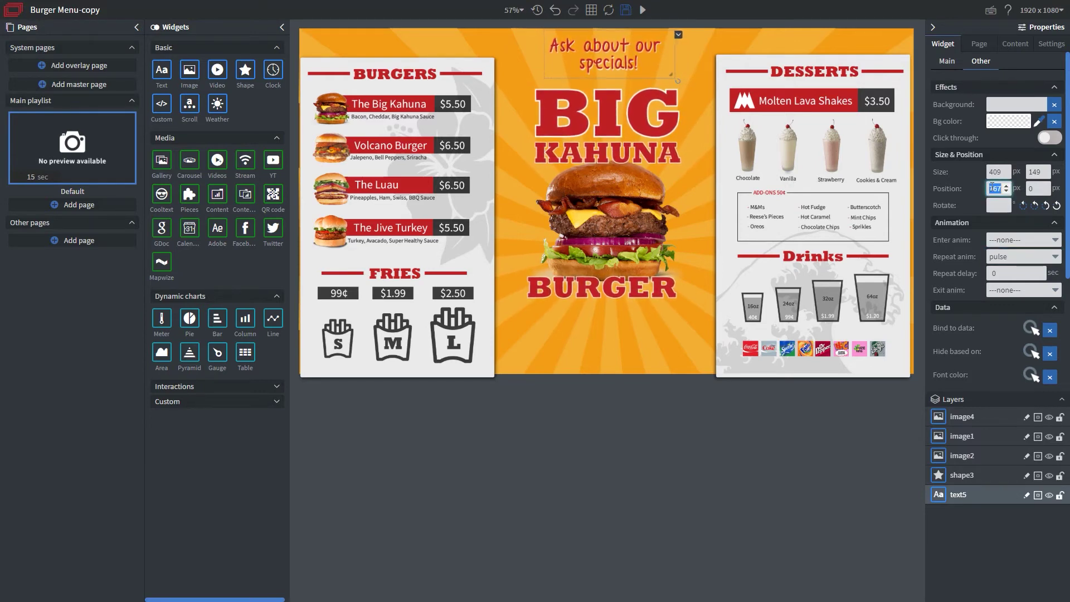
- Set the text widget's Position X to 750 so it sits centred at the top
type("60")
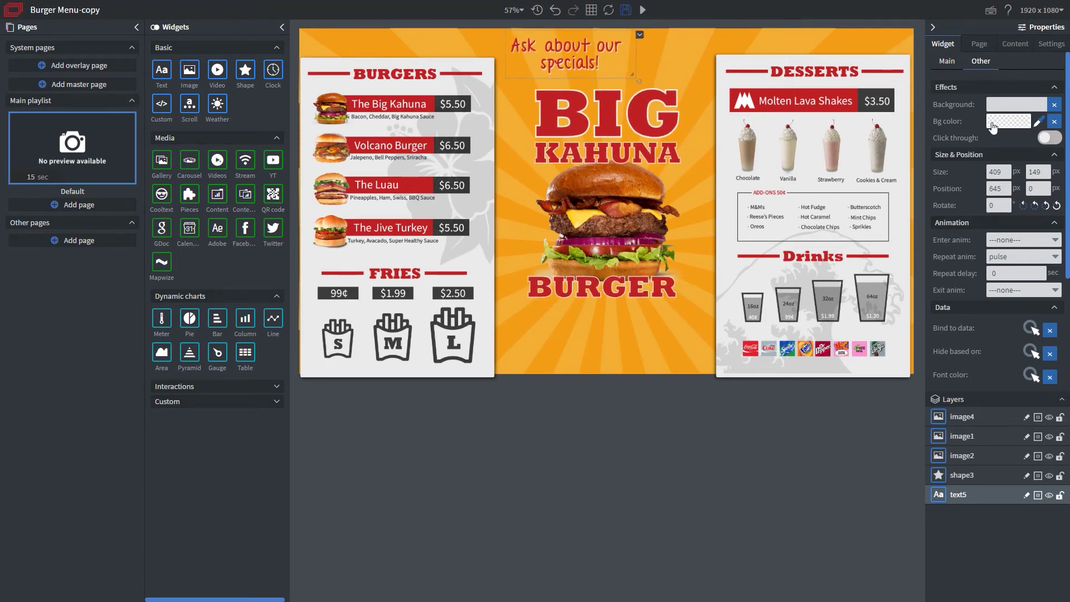
scroll(982, 191, "down", 2)
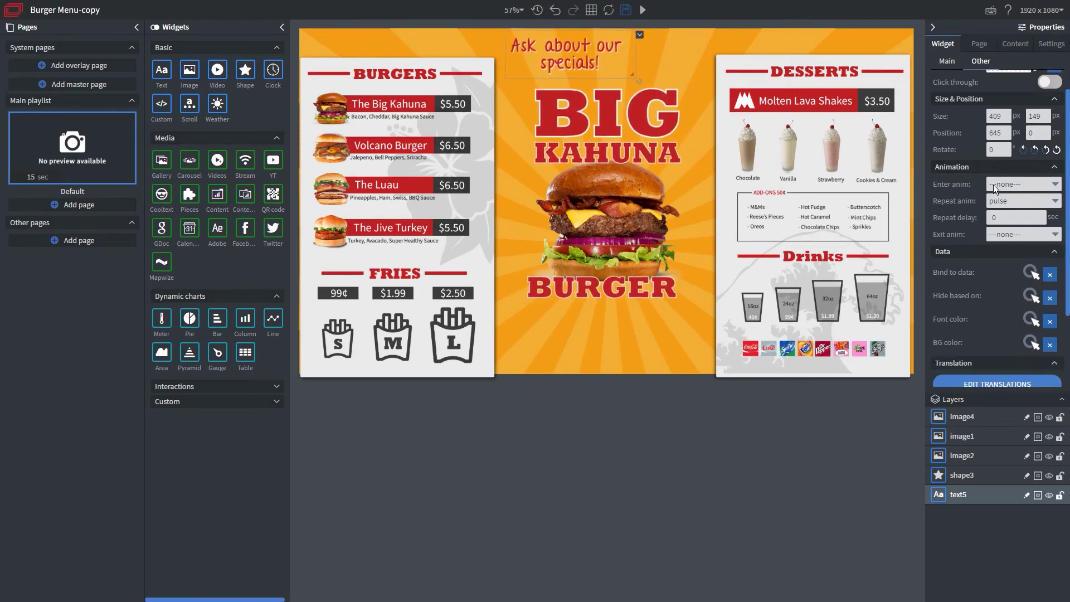
left_click_drag(570, 55, 603, 56)
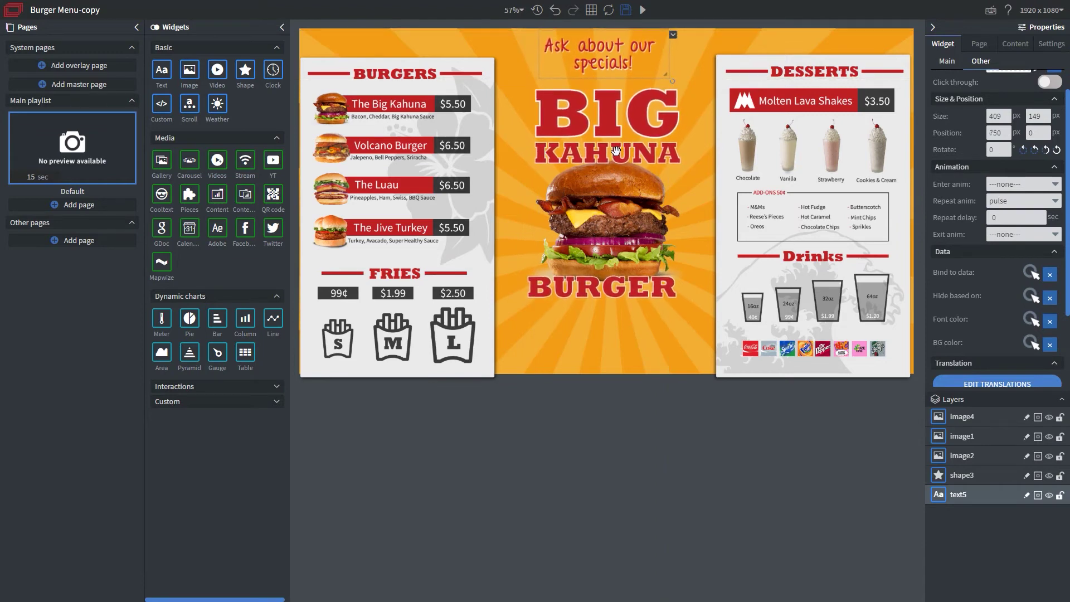
- Save the Burger Menu-copy board and bring up its browser preview
left_click(625, 10)
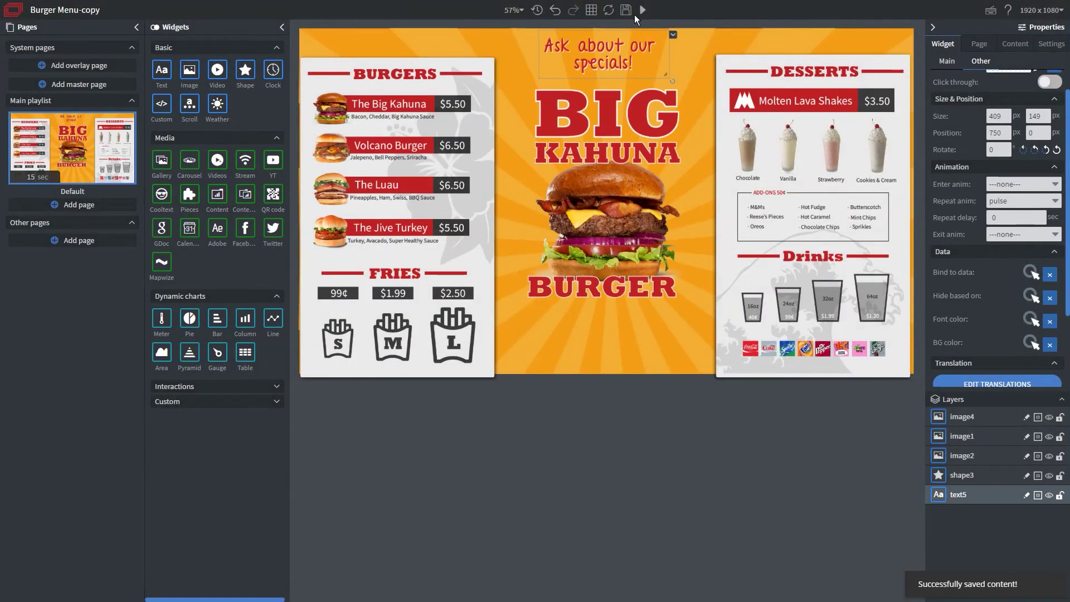
mouse_move(643, 11)
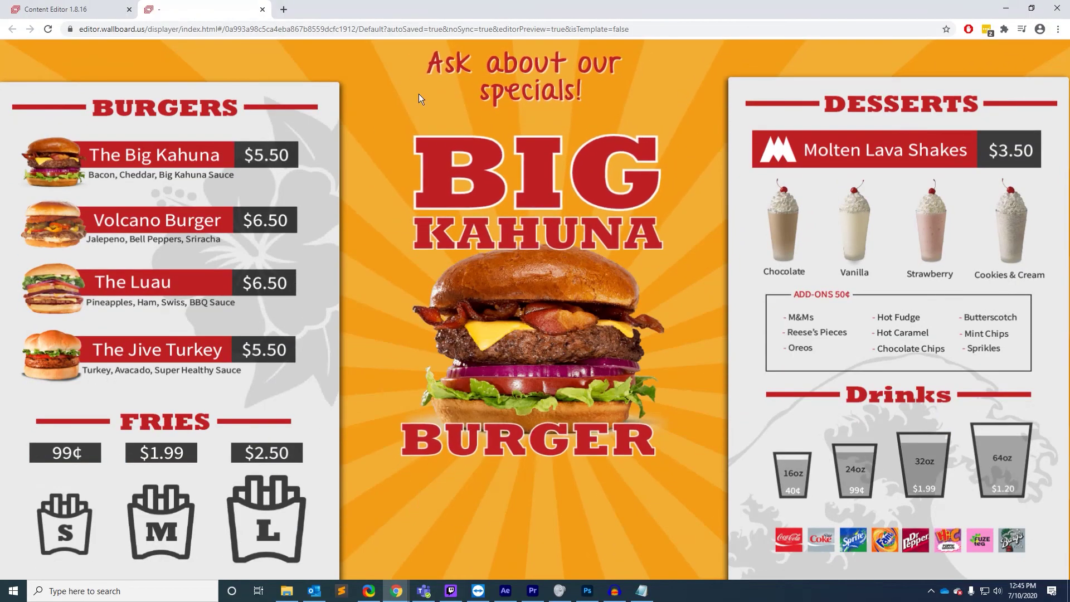
- Close the browser preview and return to the Wallboard editor
left_click(261, 10)
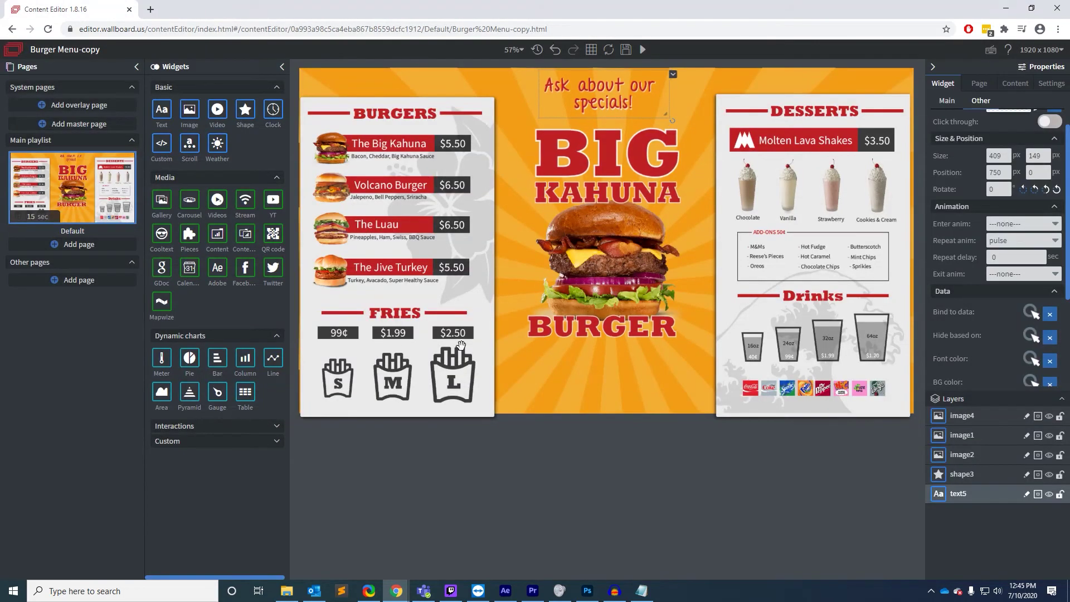
left_click(508, 451)
key("F11")
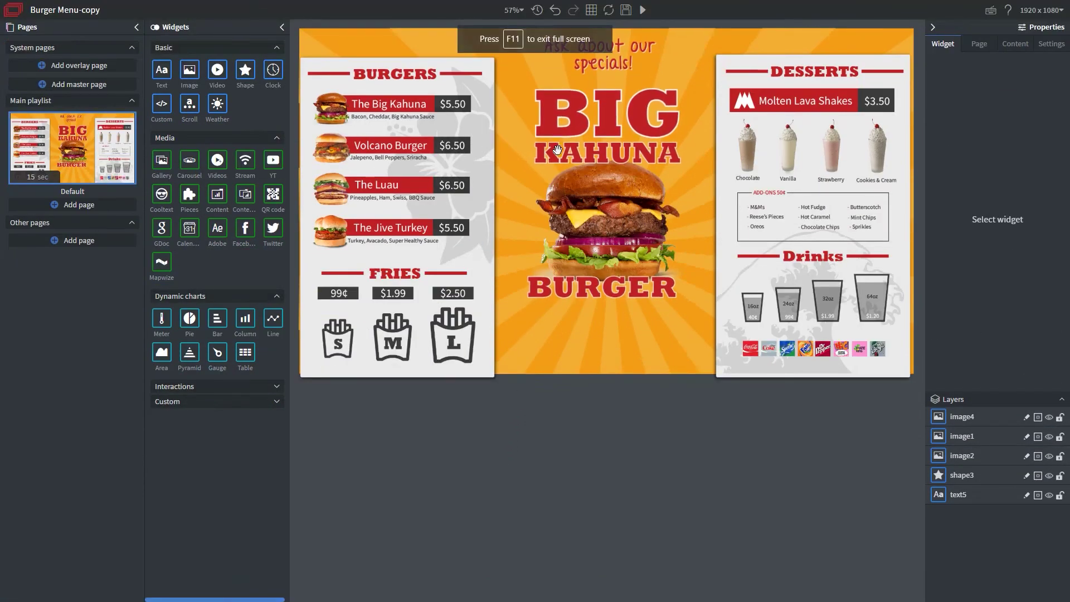
- Replace the top text widget's wording with 'Now Hiring!'
left_click(613, 62)
scroll(972, 313, "down", 3)
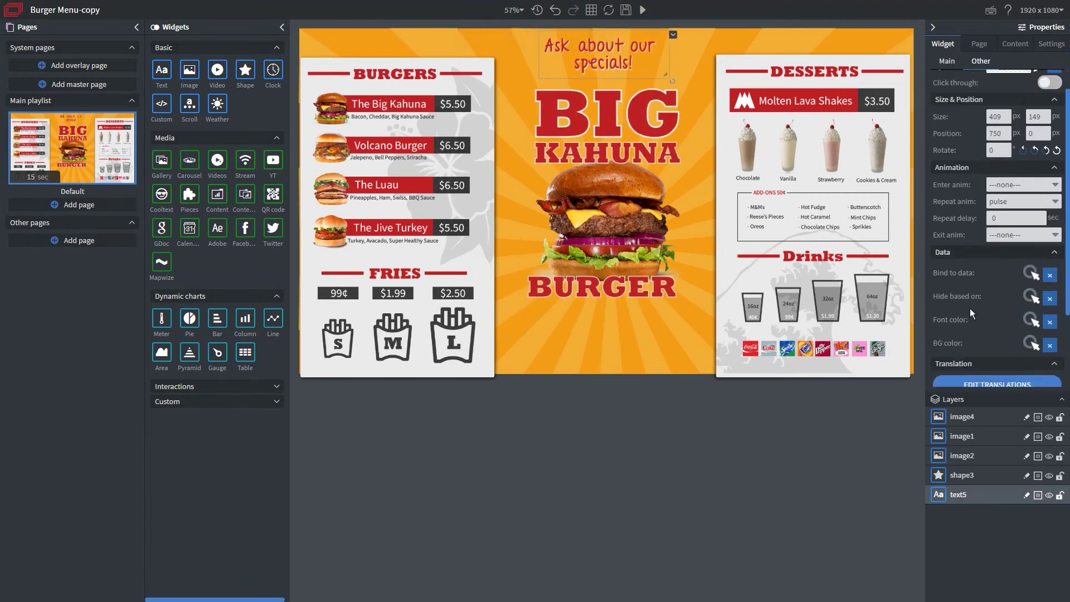
scroll(971, 313, "down", 2)
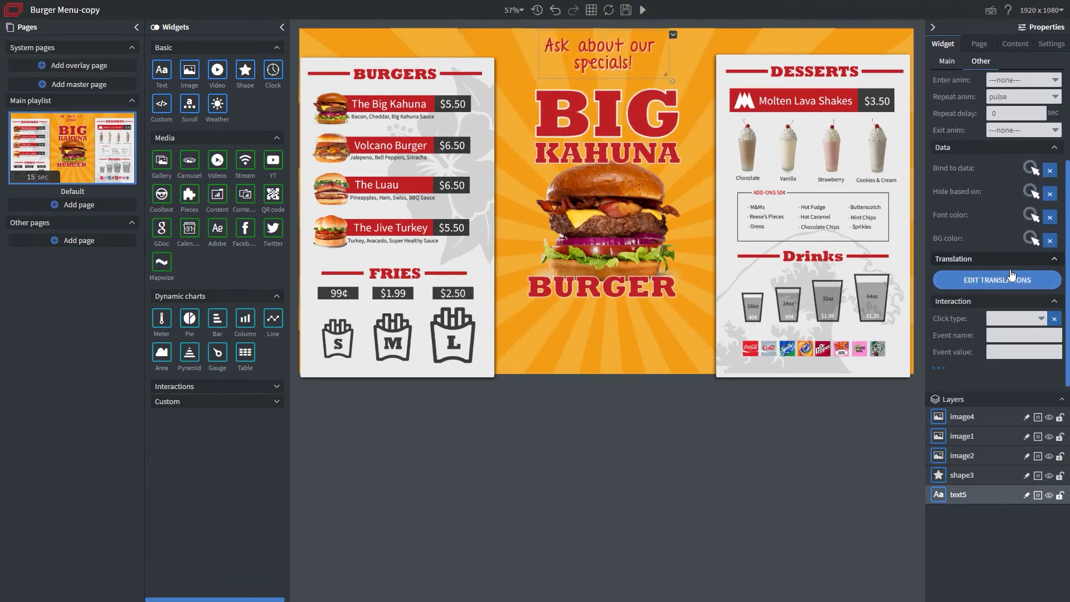
scroll(1011, 274, "up", 5)
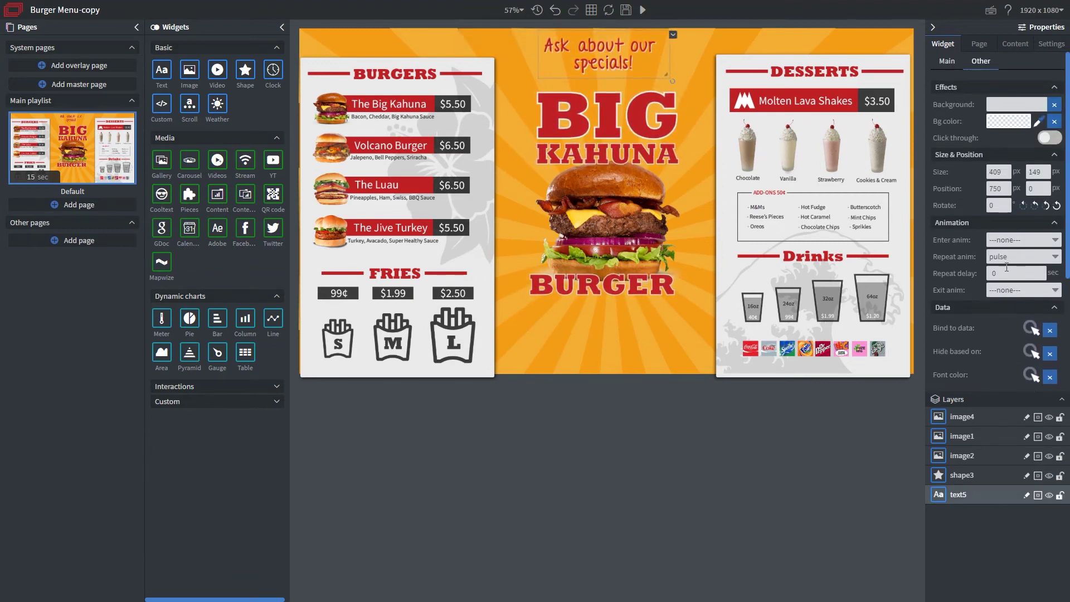
left_click(947, 62)
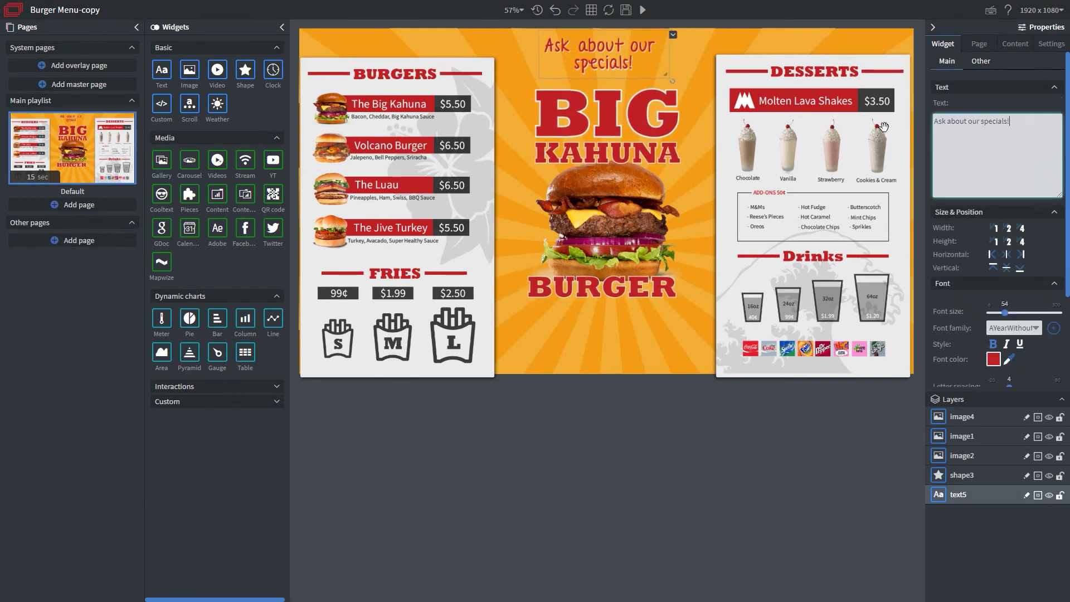
left_click_drag(939, 121, 1025, 127)
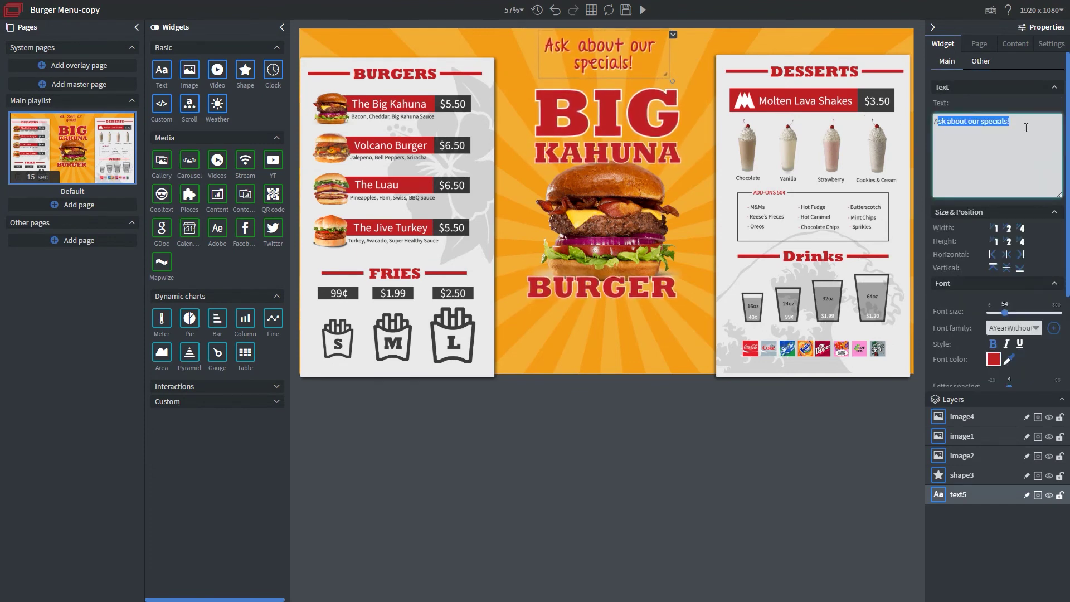
key("BackSpace")
key("BackSpace")
type("Now Hi")
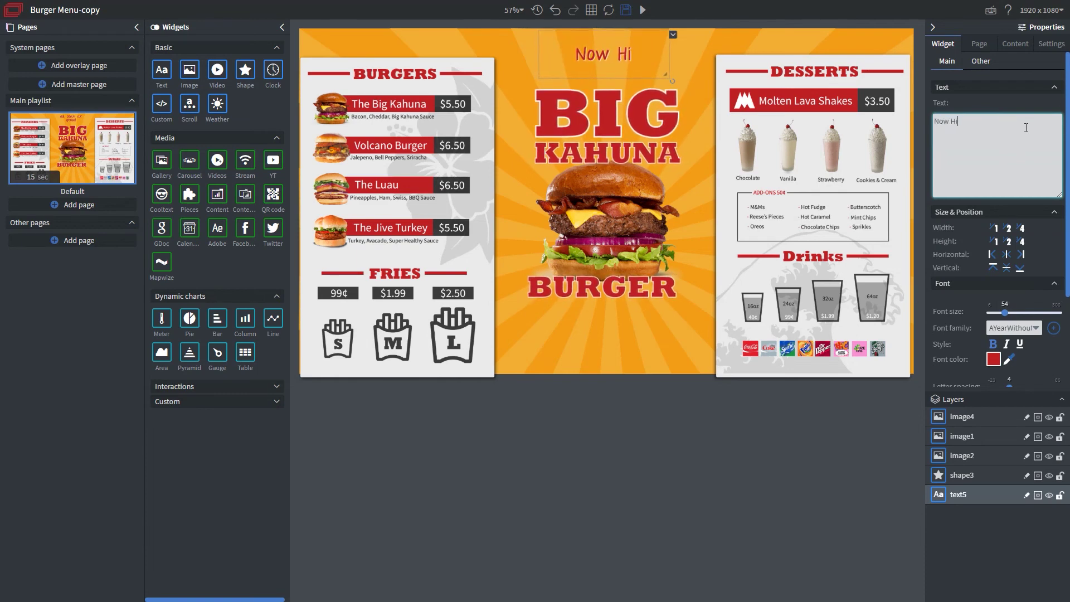
type("ring")
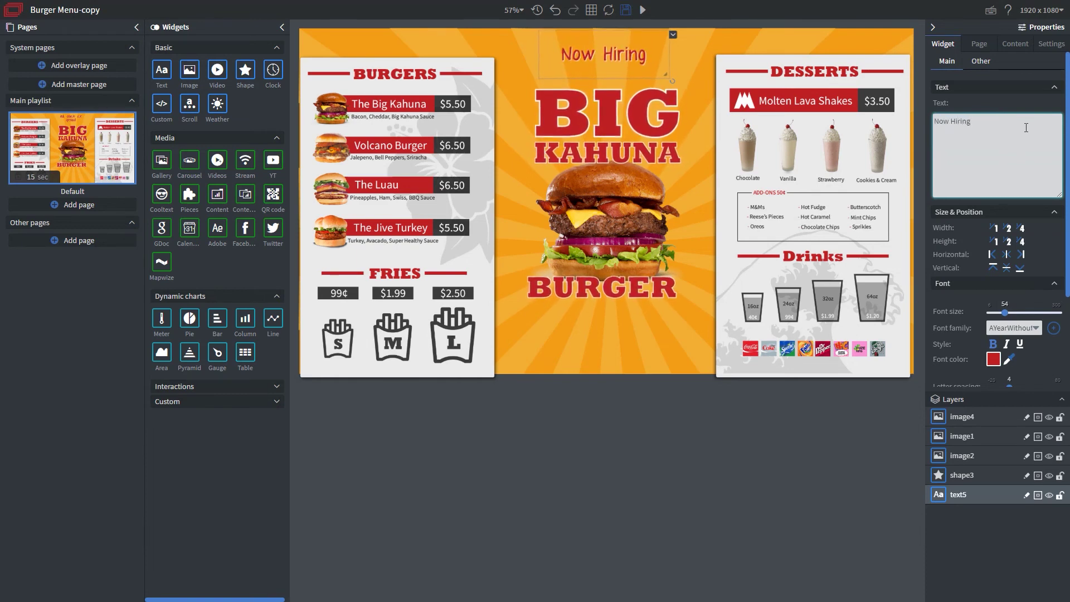
type("!")
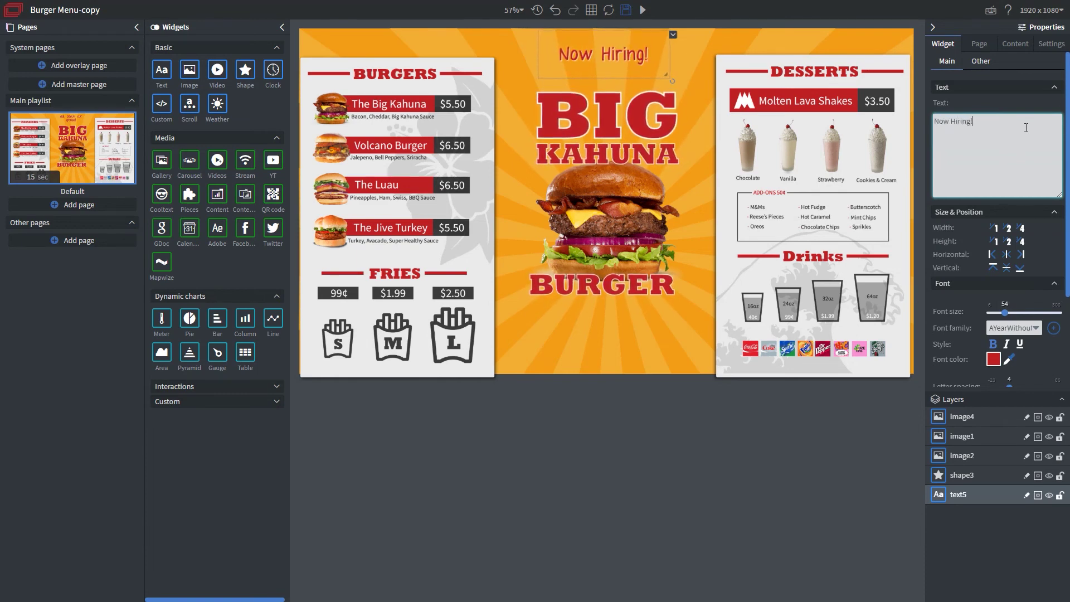
- Save the 'Now Hiring!' menu board and bring up the Play button's preview options
left_click(642, 11)
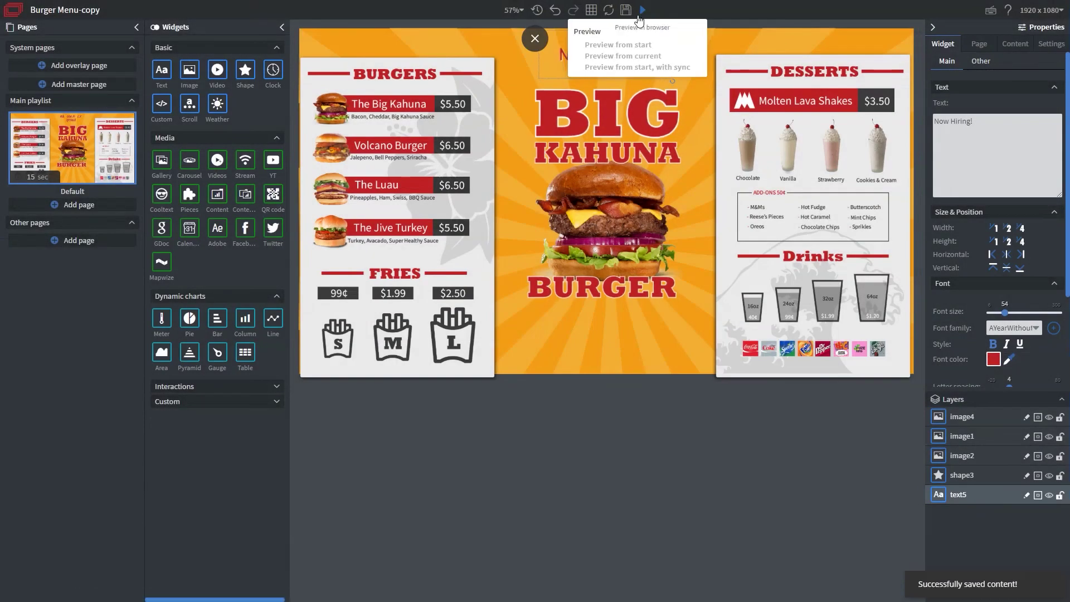